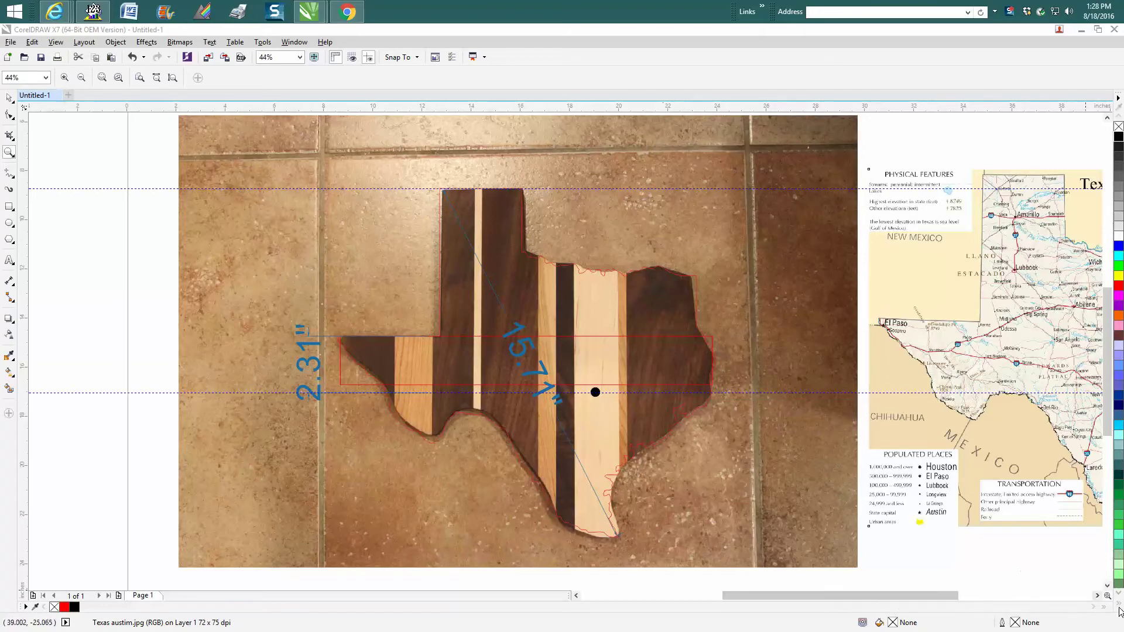
- Nudge the Texas outline and dot group slightly right over the wooden board photo
{"action": "left_click", "coordinate": [12, 104]}
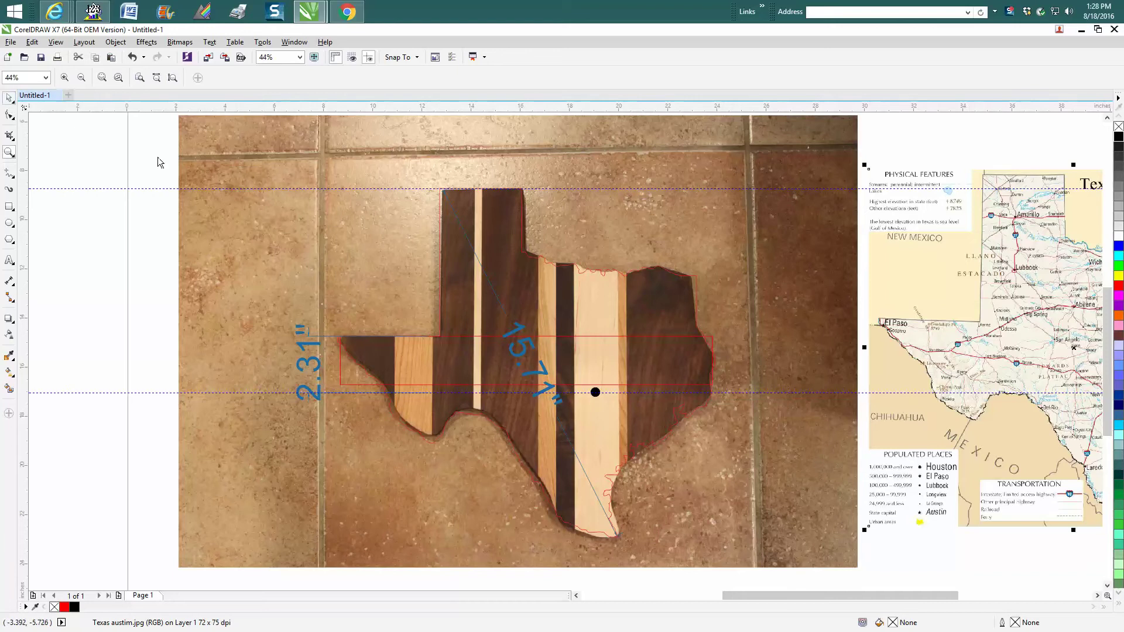
{"action": "left_click", "coordinate": [529, 301]}
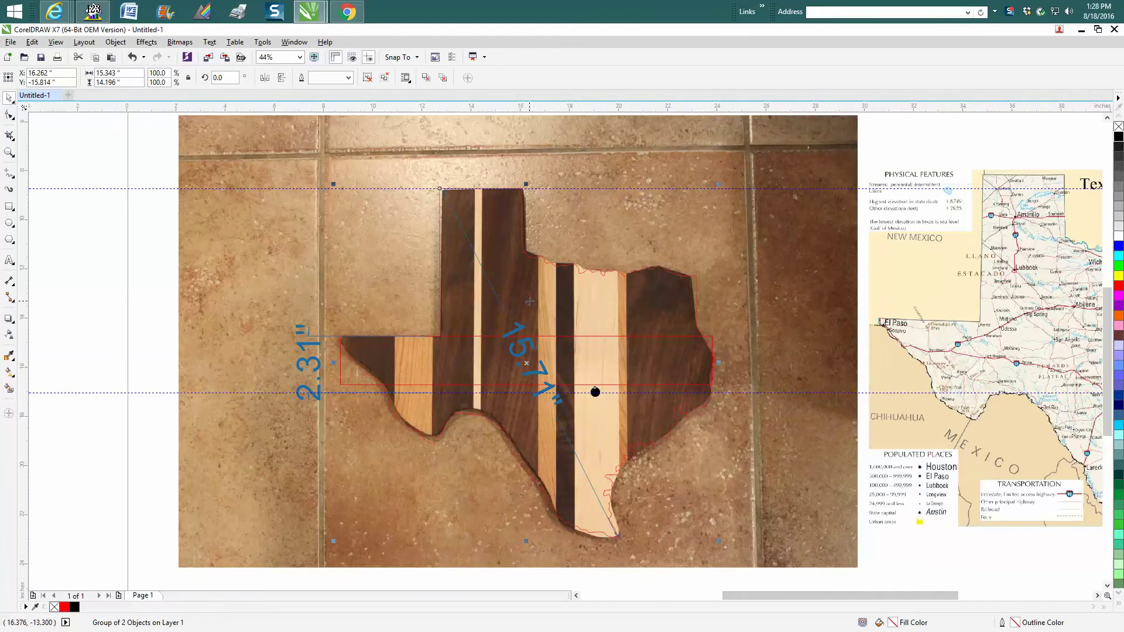
{"action": "left_click", "coordinate": [529, 301]}
{"action": "left_click_drag", "start_coordinate": [561, 304], "coordinate": [557, 304]}
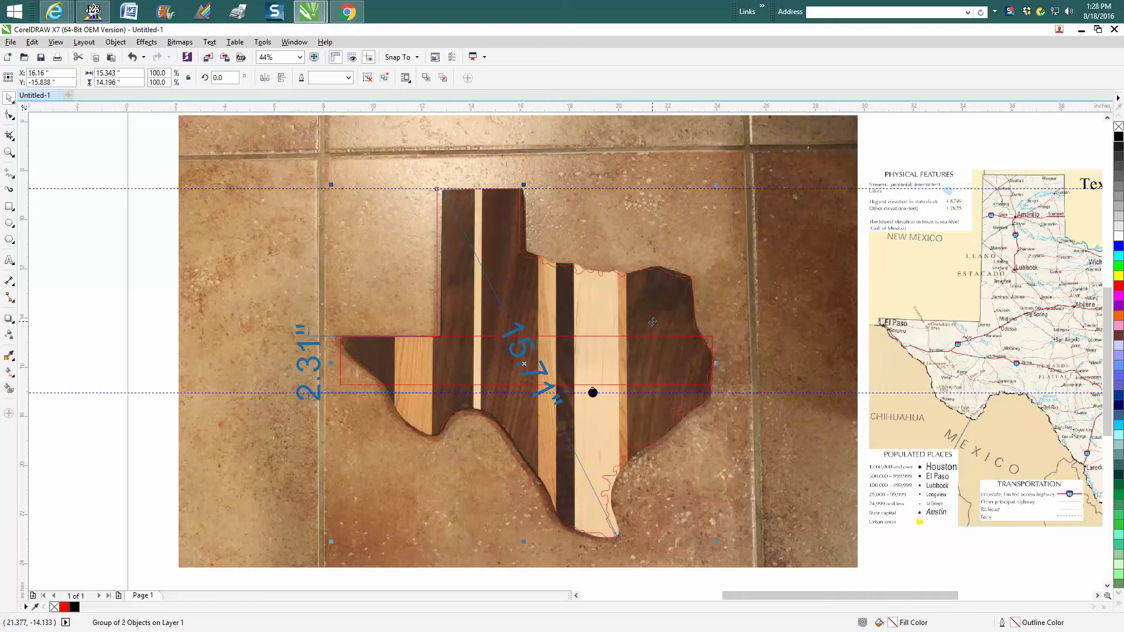
{"action": "left_click", "coordinate": [622, 366]}
- Fine-tune the outline group's position, then select the red 15.125 x 1.988 inch rectangle
{"action": "left_click", "coordinate": [908, 538]}
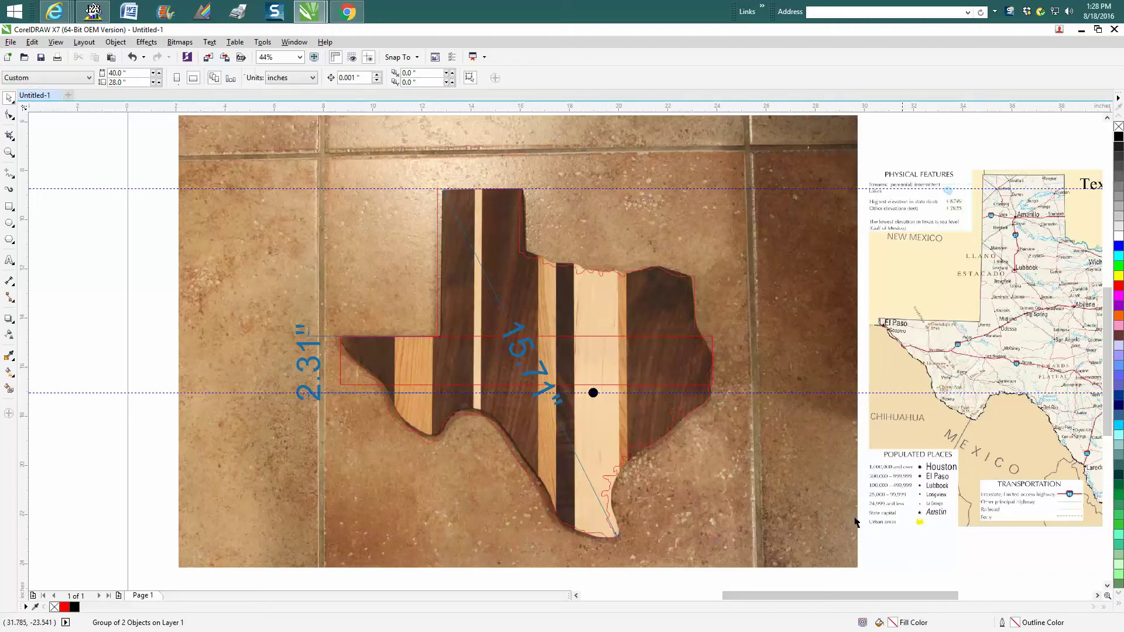
{"action": "left_click", "coordinate": [706, 401]}
{"action": "left_click_drag", "start_coordinate": [706, 414], "coordinate": [706, 409]}
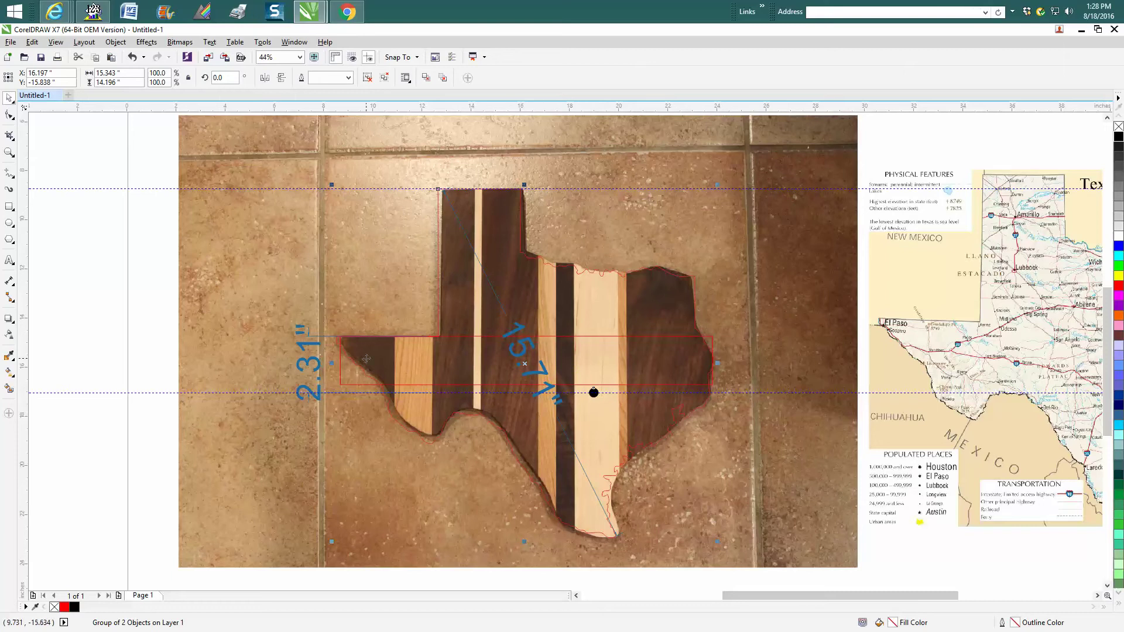
{"action": "left_click", "coordinate": [356, 385]}
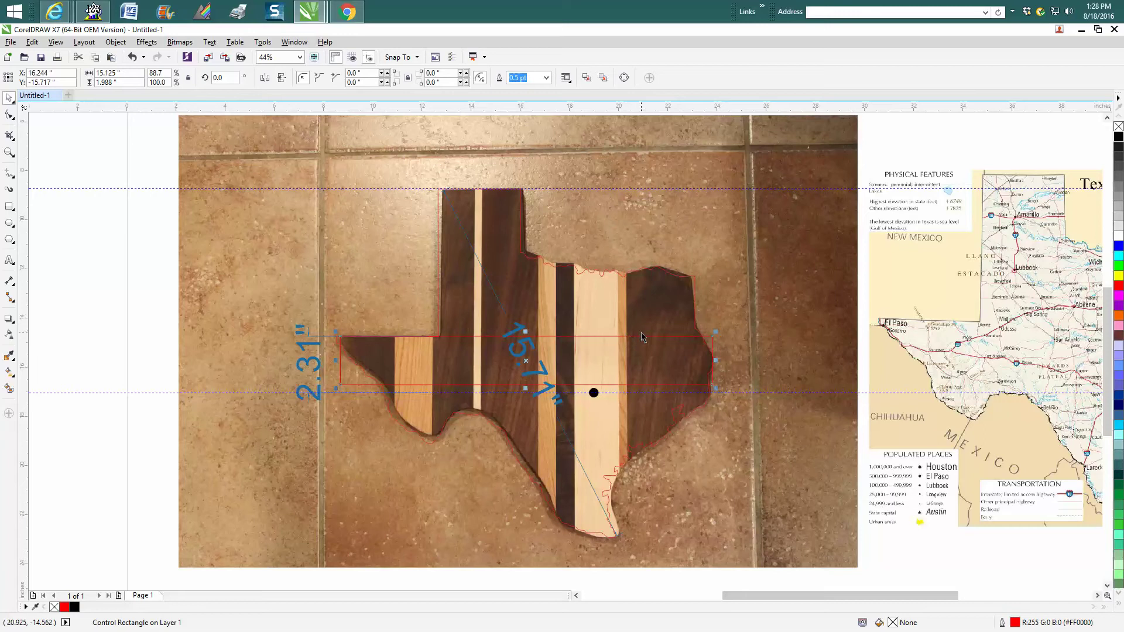
{"action": "left_click", "coordinate": [739, 286]}
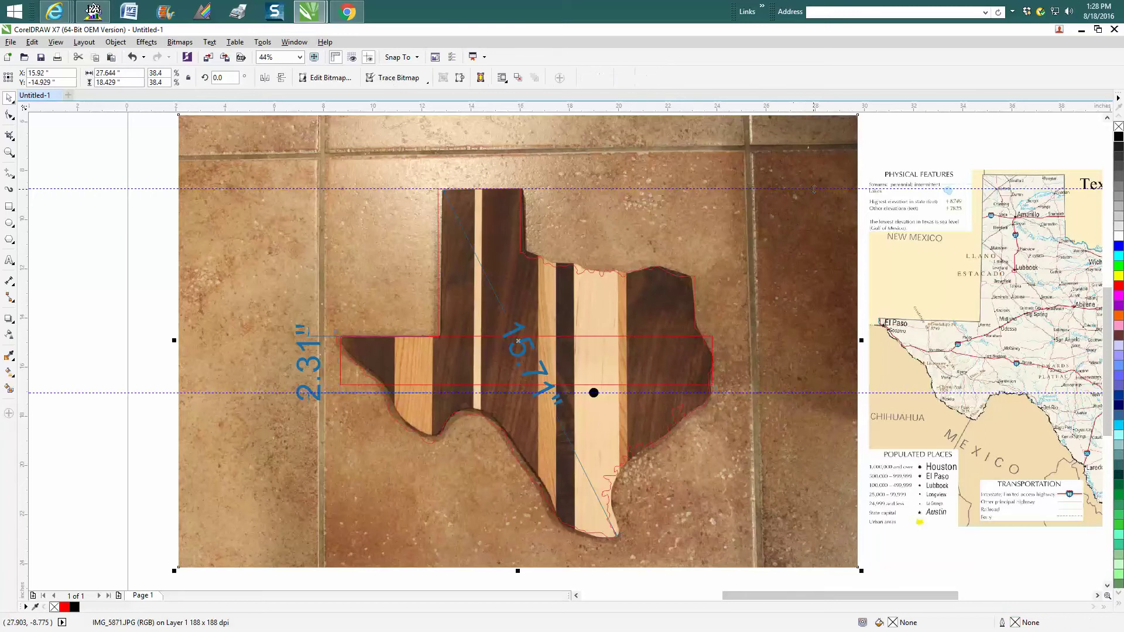
{"action": "scroll", "coordinate": [829, 155], "scroll_direction": "down", "scroll_amount": 3}
{"action": "left_click_drag", "start_coordinate": [842, 139], "coordinate": [825, 151]}
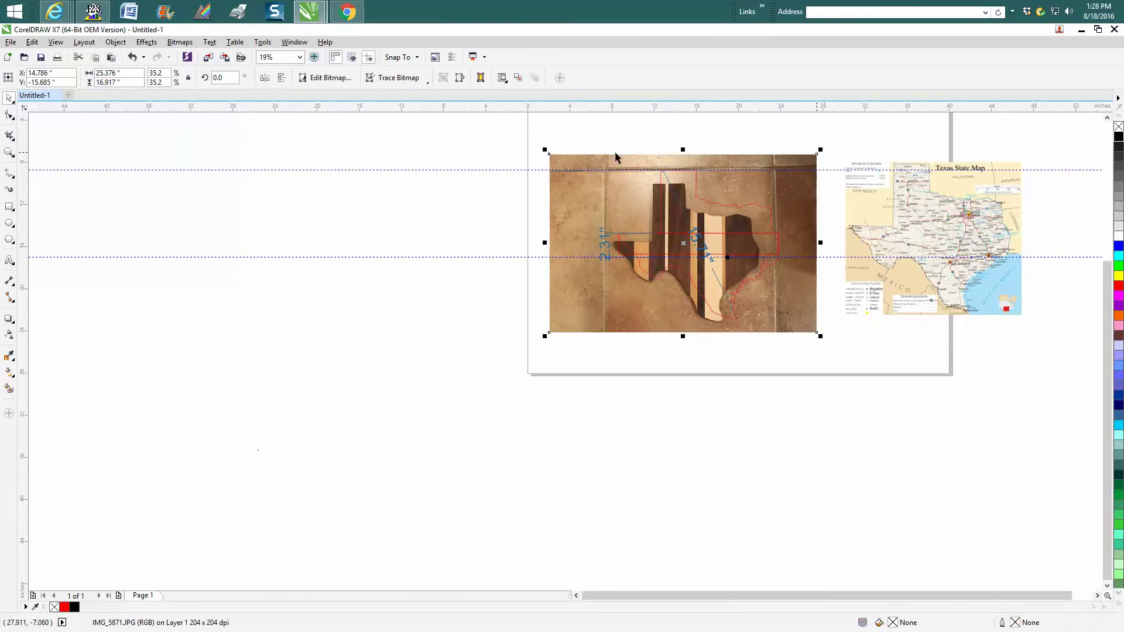
{"action": "left_click", "coordinate": [133, 57]}
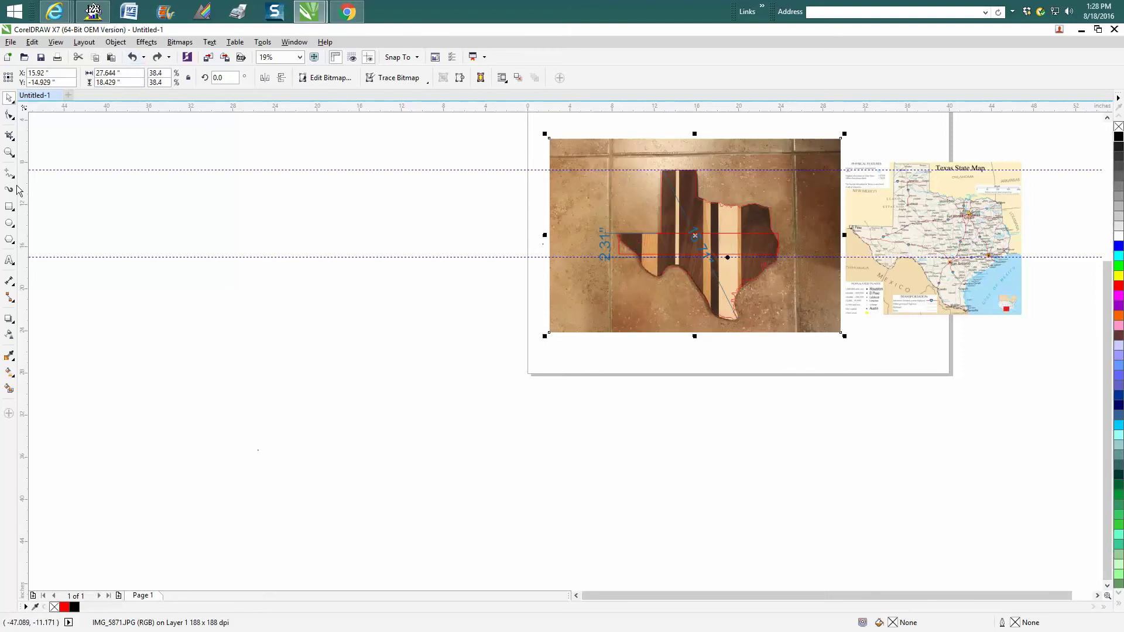
{"action": "left_click", "coordinate": [8, 152]}
{"action": "left_click_drag", "start_coordinate": [549, 141], "coordinate": [860, 357]}
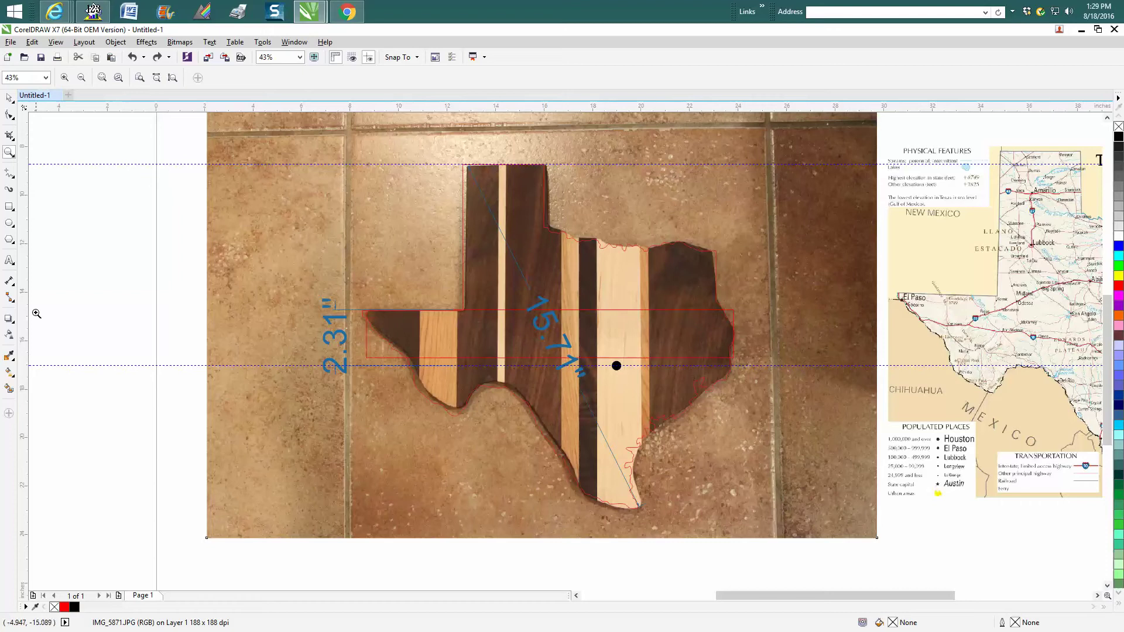
{"action": "left_click", "coordinate": [11, 281]}
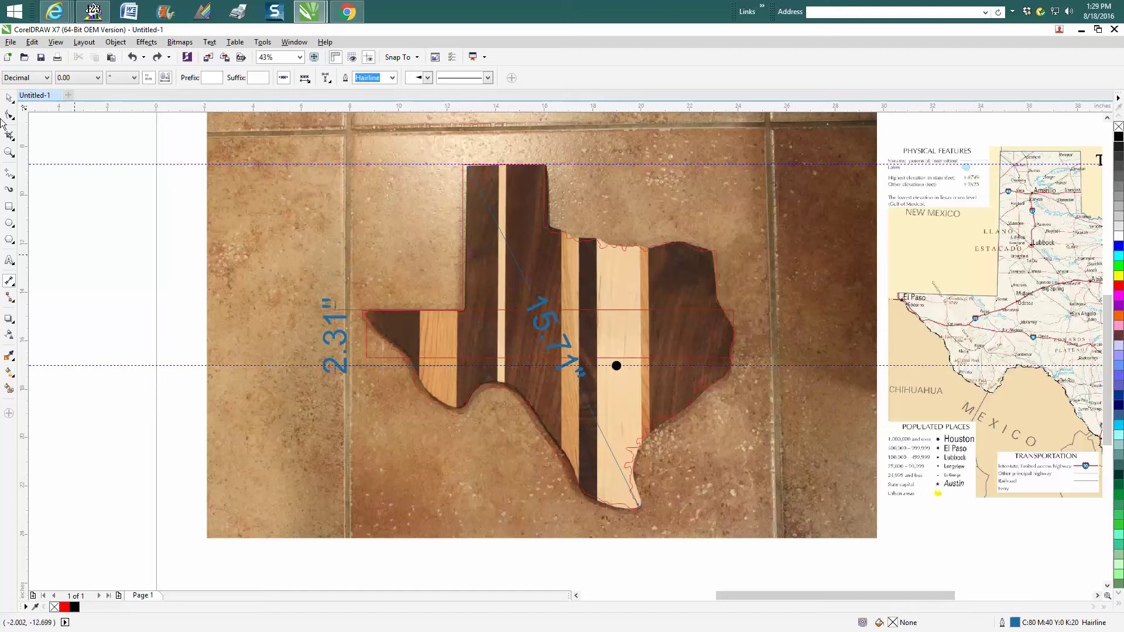
{"action": "left_click", "coordinate": [9, 97]}
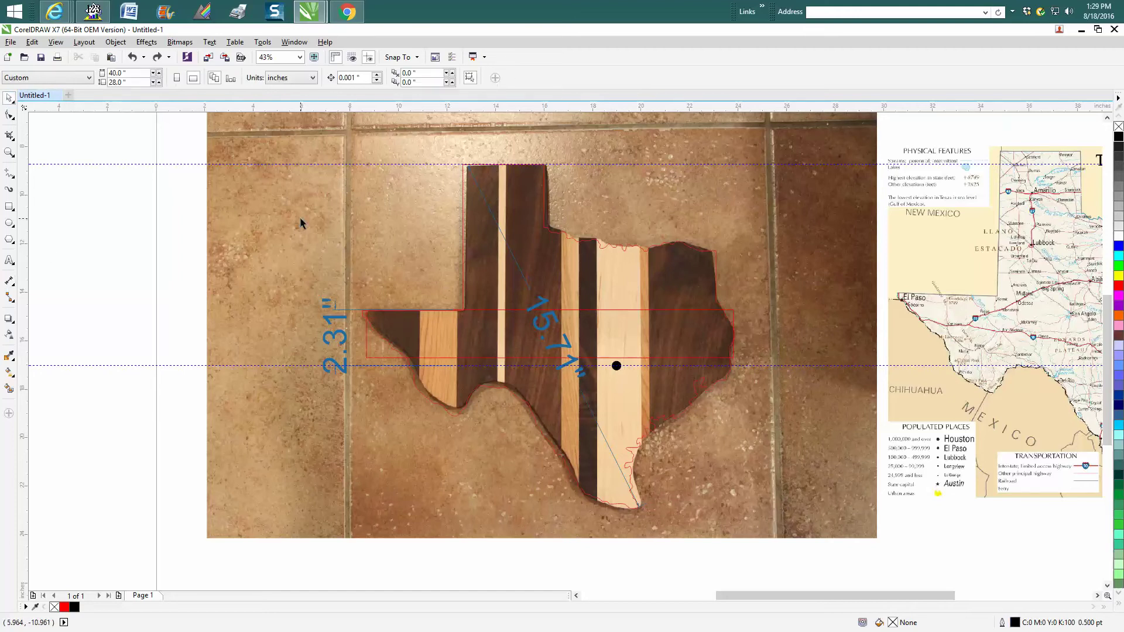
- Shift the Texas State Map slightly left so it overlaps the photo's right edge
{"action": "left_click", "coordinate": [1045, 347]}
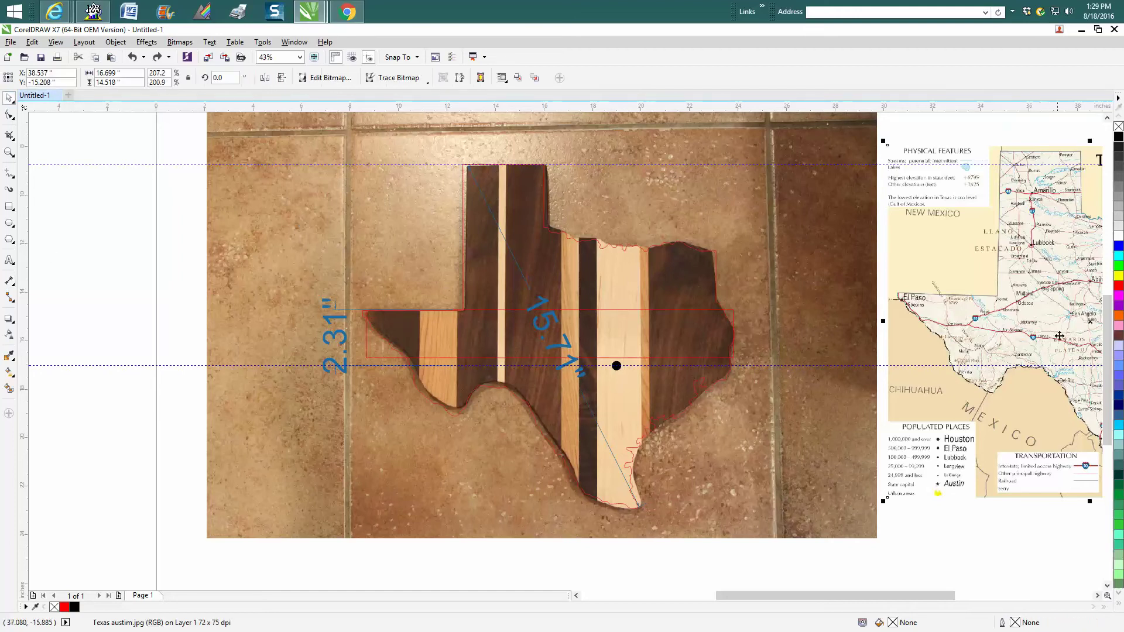
{"action": "left_click_drag", "start_coordinate": [1092, 324], "coordinate": [1018, 333]}
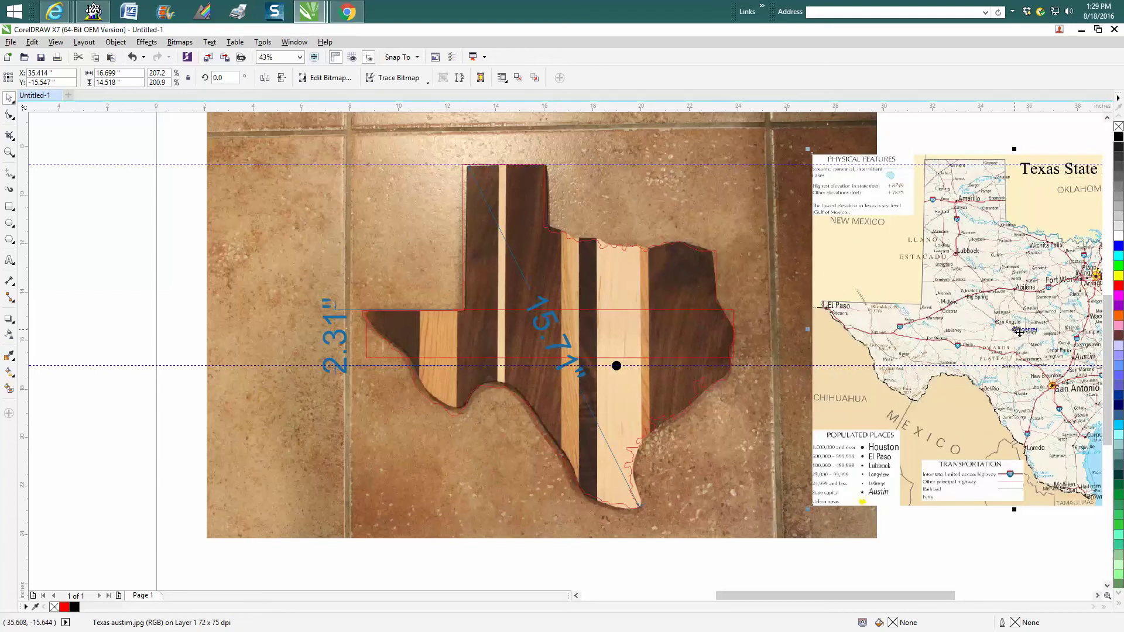
{"action": "left_click_drag", "start_coordinate": [1019, 332], "coordinate": [1051, 328]}
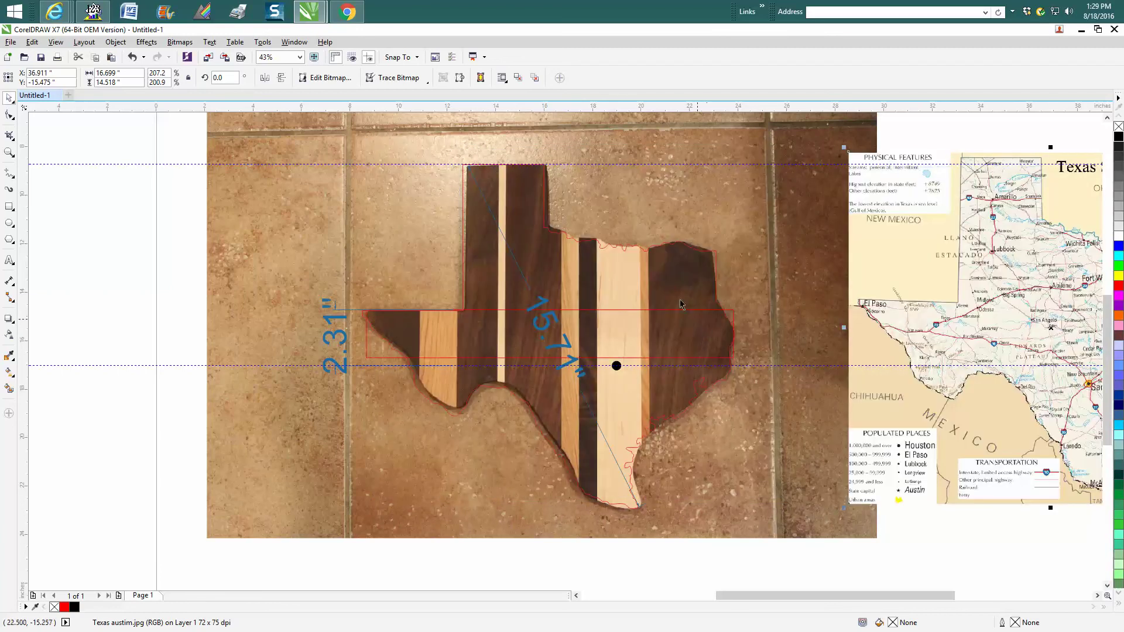
- Drag the outline and dot group onto the map to compare, then undo twice
{"action": "left_click", "coordinate": [714, 295]}
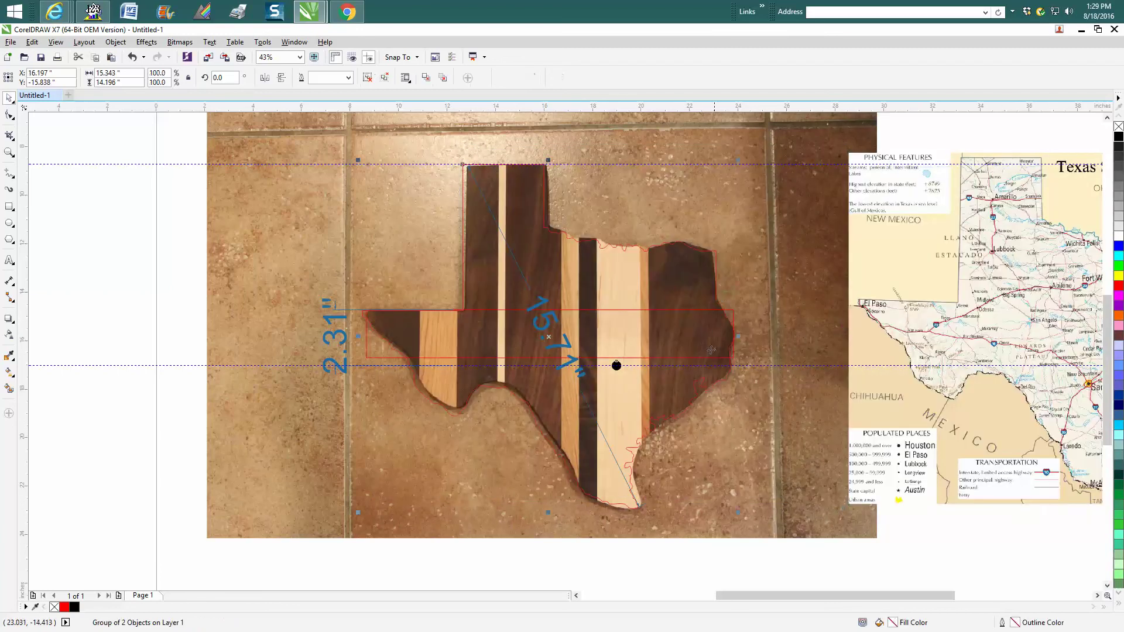
{"action": "left_click_drag", "start_coordinate": [784, 595], "coordinate": [816, 597]}
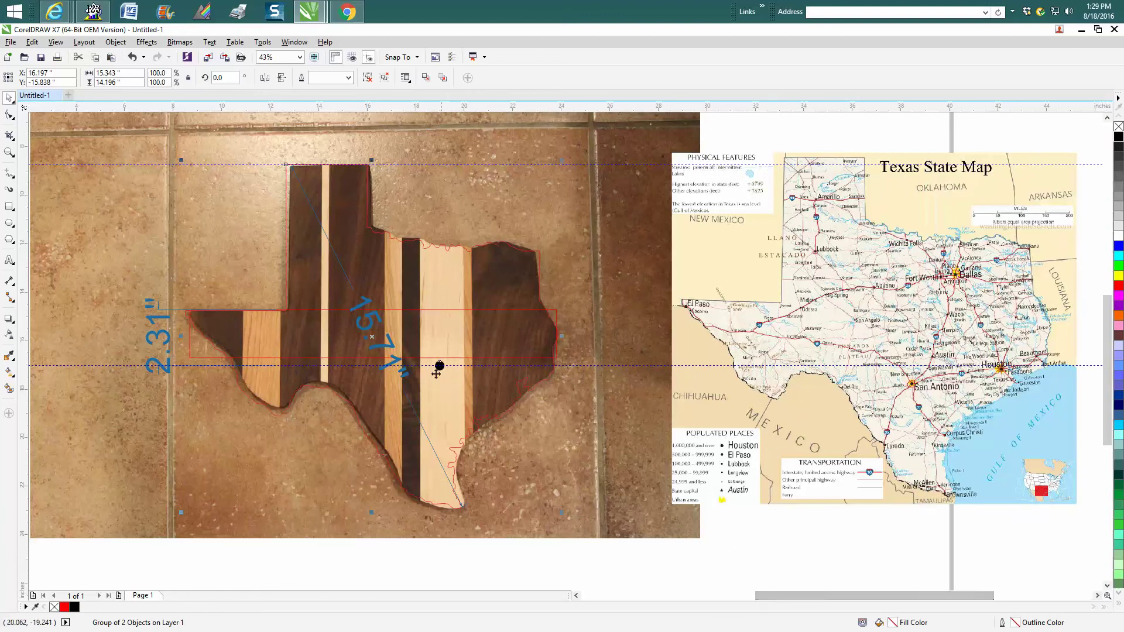
{"action": "left_click_drag", "start_coordinate": [378, 337], "coordinate": [872, 331]}
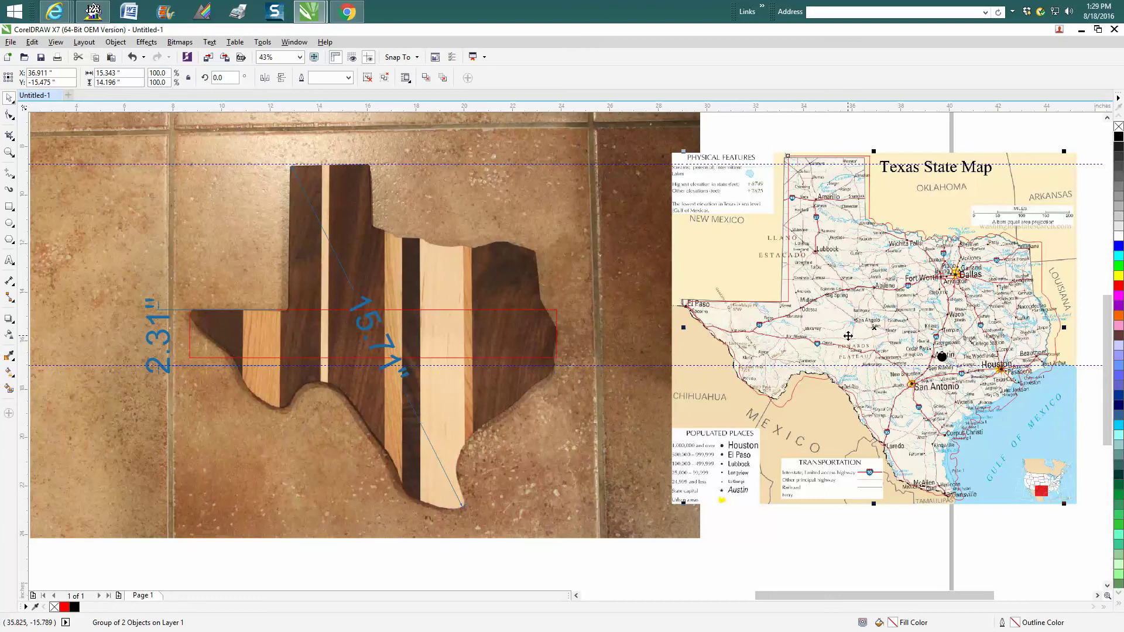
{"action": "left_click_drag", "start_coordinate": [897, 332], "coordinate": [890, 330]}
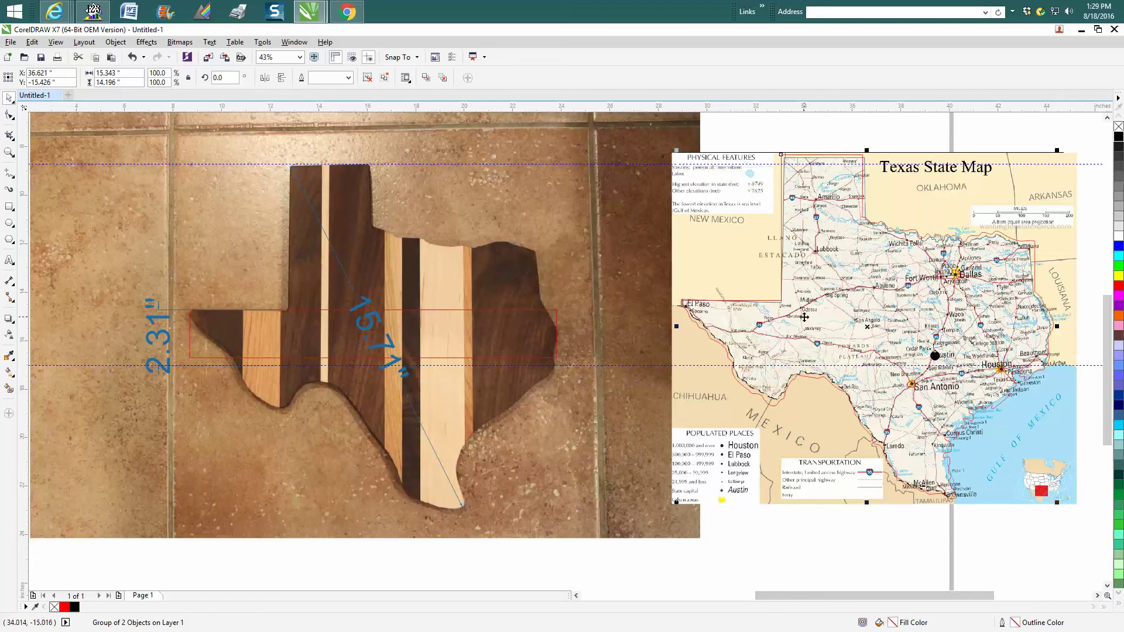
{"action": "left_click", "coordinate": [132, 57]}
{"action": "left_click", "coordinate": [133, 57]}
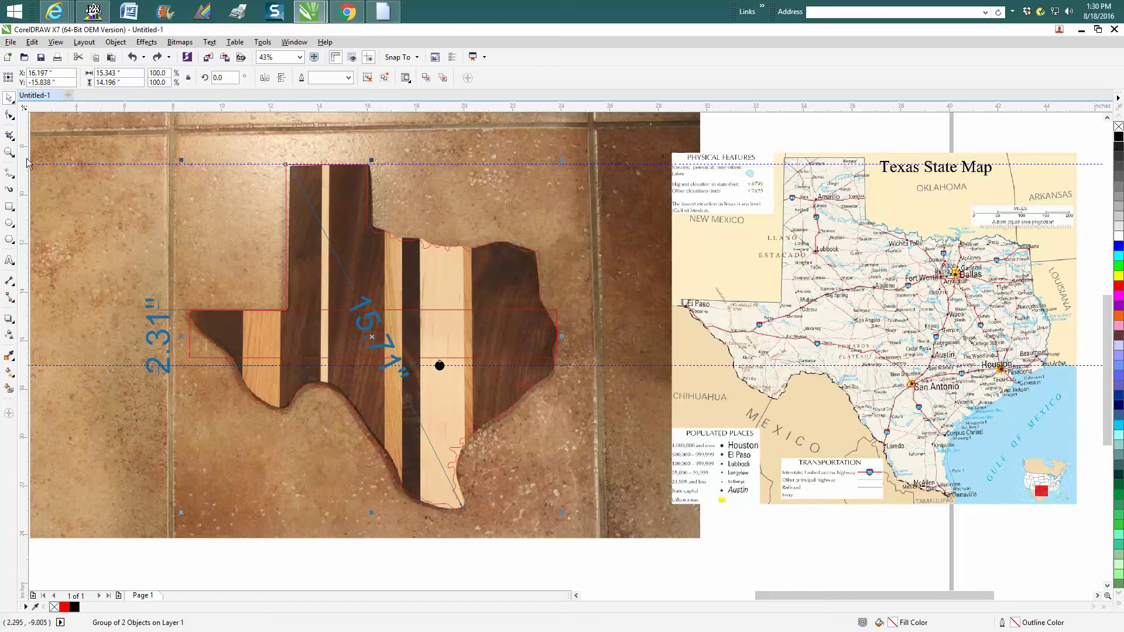
{"action": "left_click", "coordinate": [9, 152]}
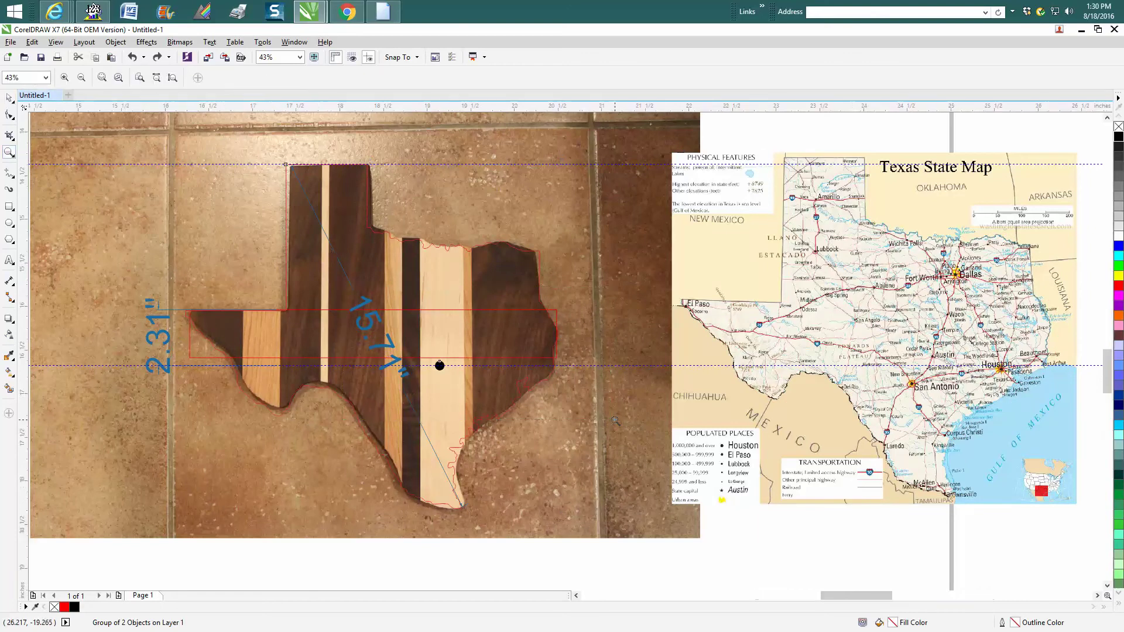
- Move the Texas State Map right, clear of the board photo, and zoom onto the cutting board
{"action": "scroll", "coordinate": [447, 364], "scroll_direction": "up", "scroll_amount": 3}
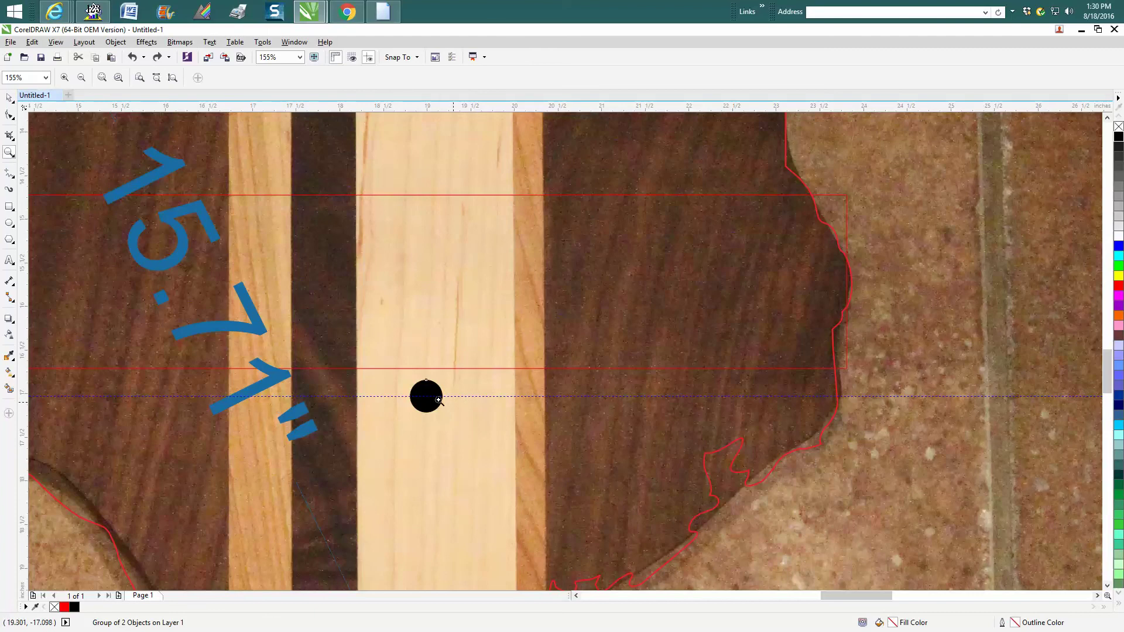
{"action": "scroll", "coordinate": [435, 397], "scroll_direction": "down", "scroll_amount": 2}
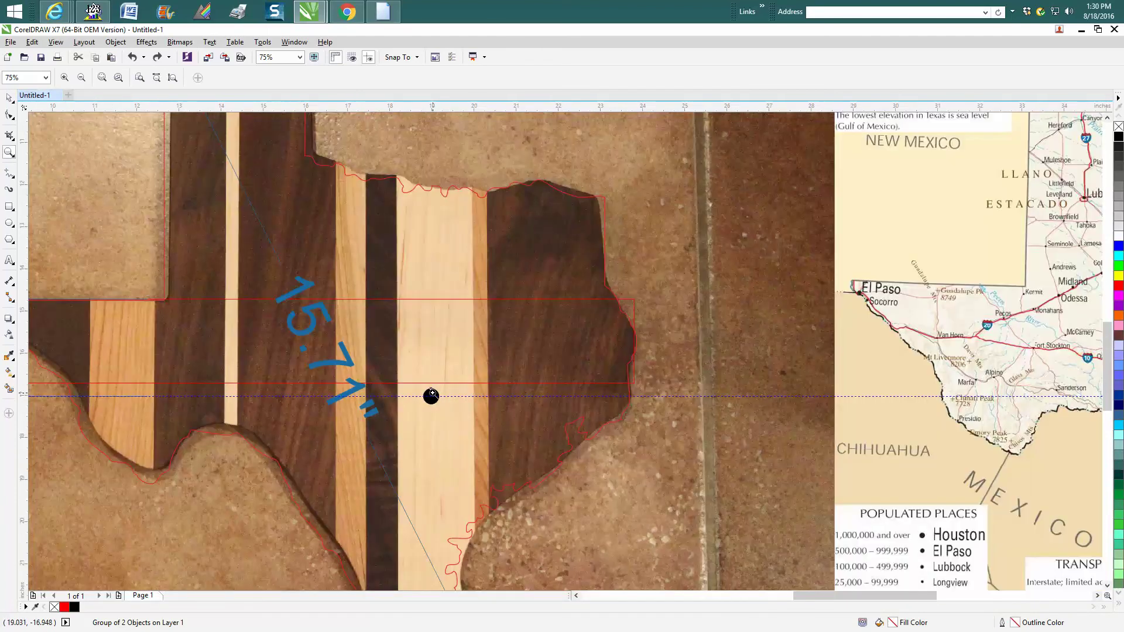
{"action": "scroll", "coordinate": [431, 395], "scroll_direction": "down", "scroll_amount": 2}
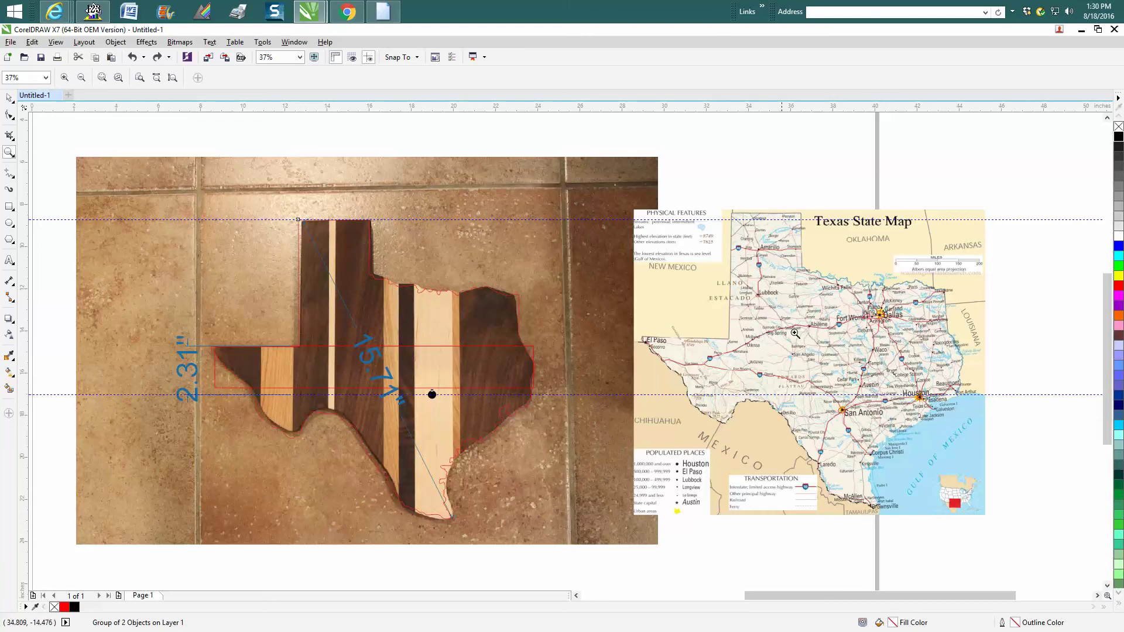
{"action": "left_click", "coordinate": [9, 97]}
{"action": "left_click", "coordinate": [810, 362]}
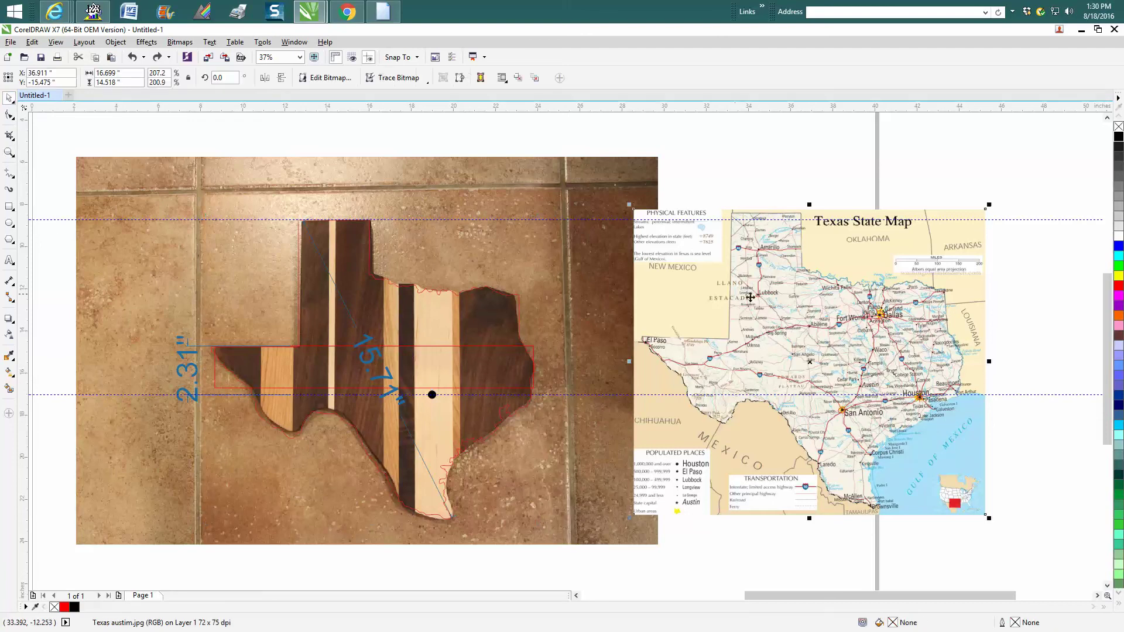
{"action": "left_click_drag", "start_coordinate": [810, 363], "coordinate": [944, 335]}
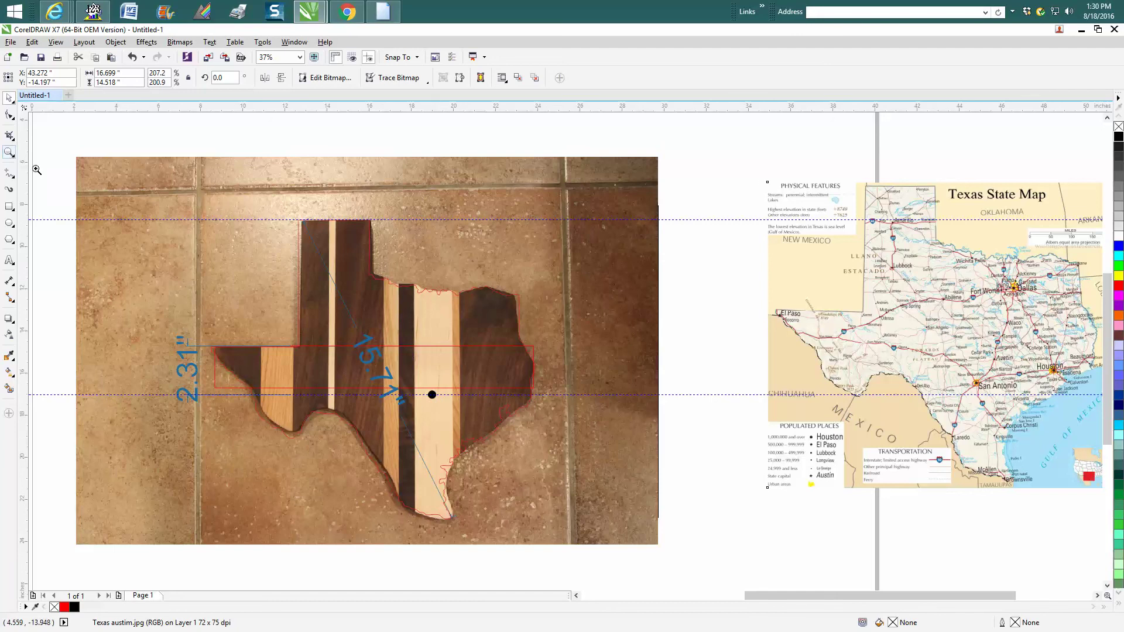
{"action": "left_click", "coordinate": [9, 154]}
{"action": "left_click_drag", "start_coordinate": [215, 213], "coordinate": [567, 507]}
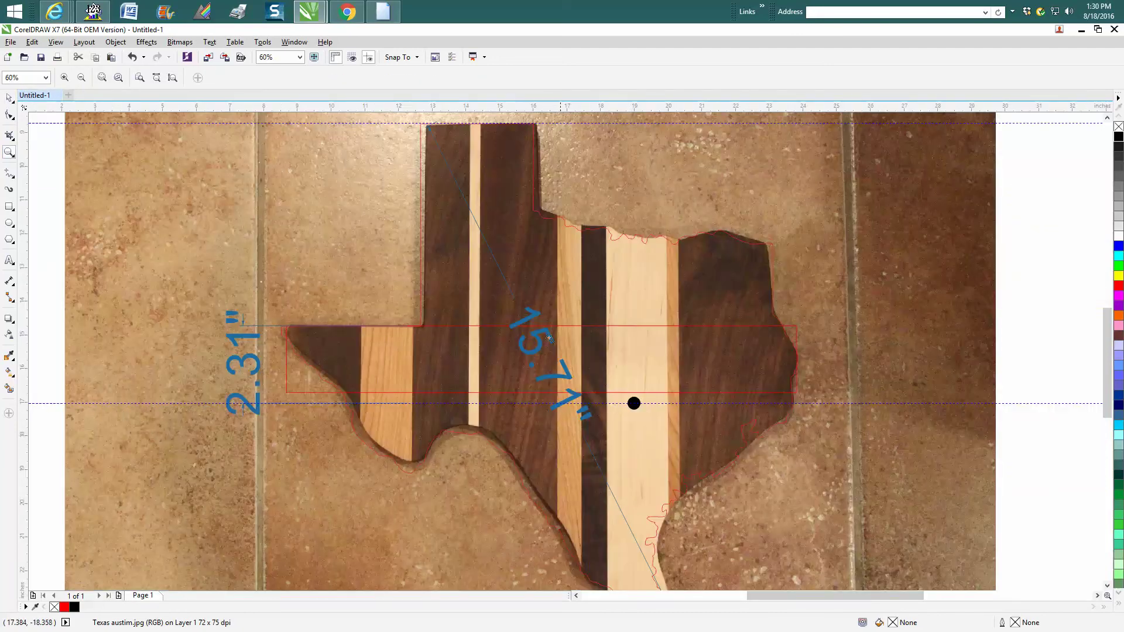